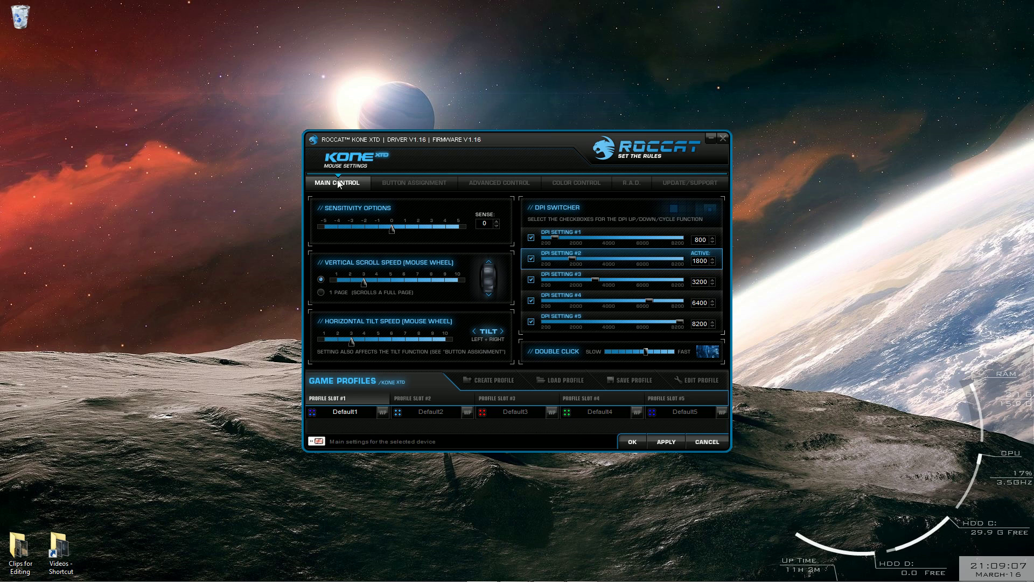
# Step: Show the Kone XTD button assignments and open the Macro Manager with its empty macro editor
pyautogui.click(397, 185)
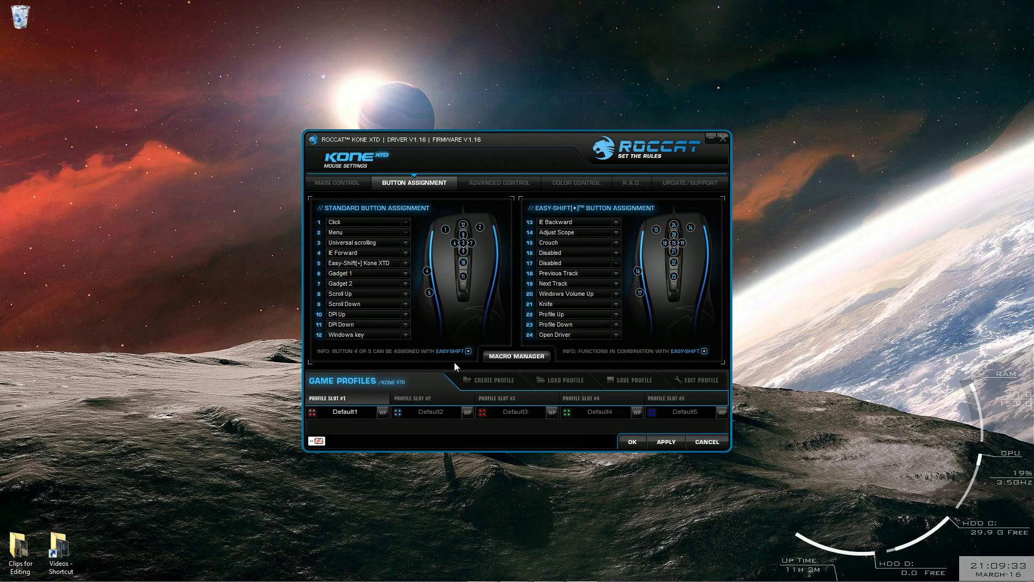
pyautogui.click(504, 357)
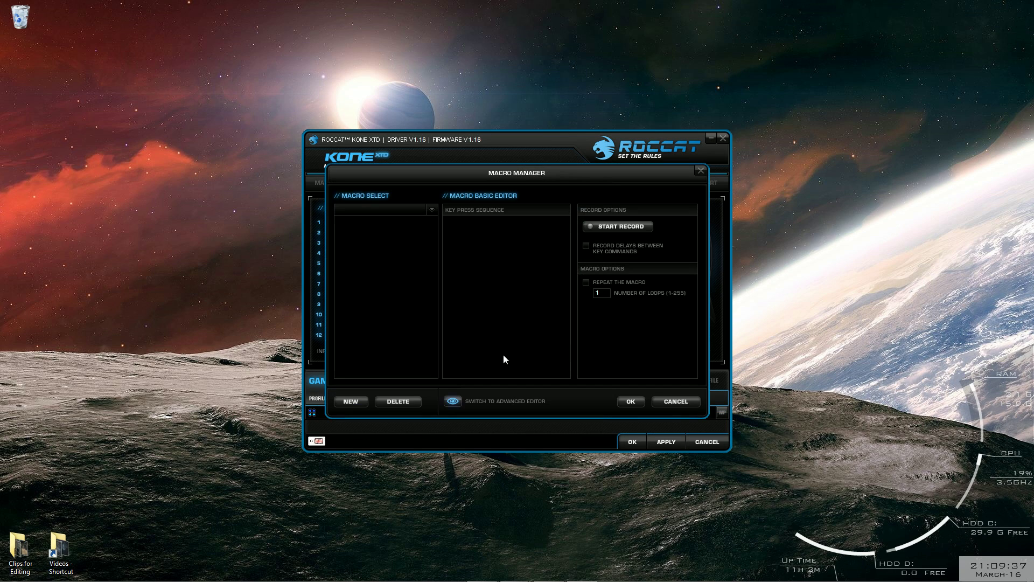
# Step: Load the Battlefield 4 macro set and browse its Gadget 2, Adjust Scope and Crouch macros
pyautogui.click(434, 209)
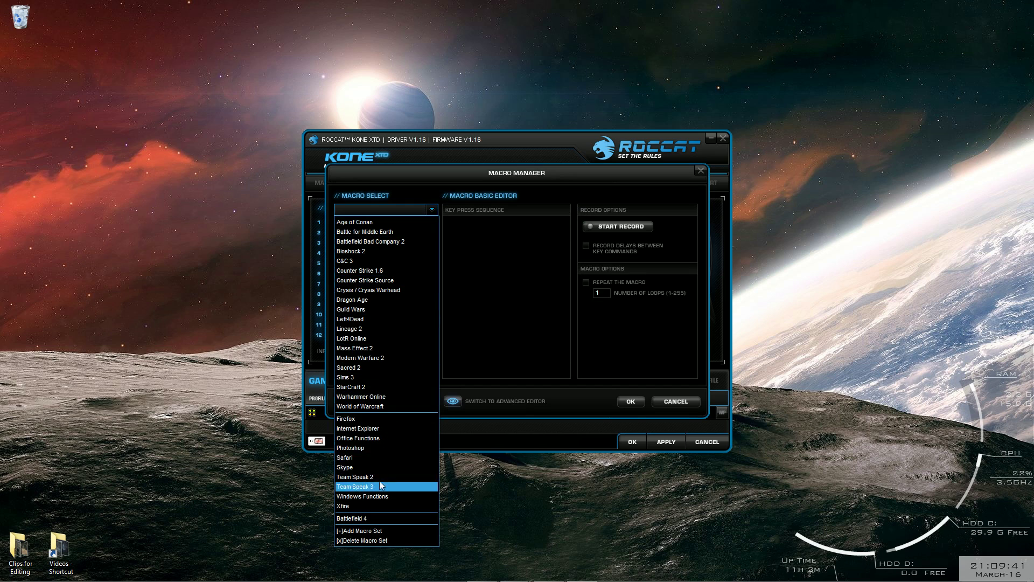
pyautogui.click(372, 518)
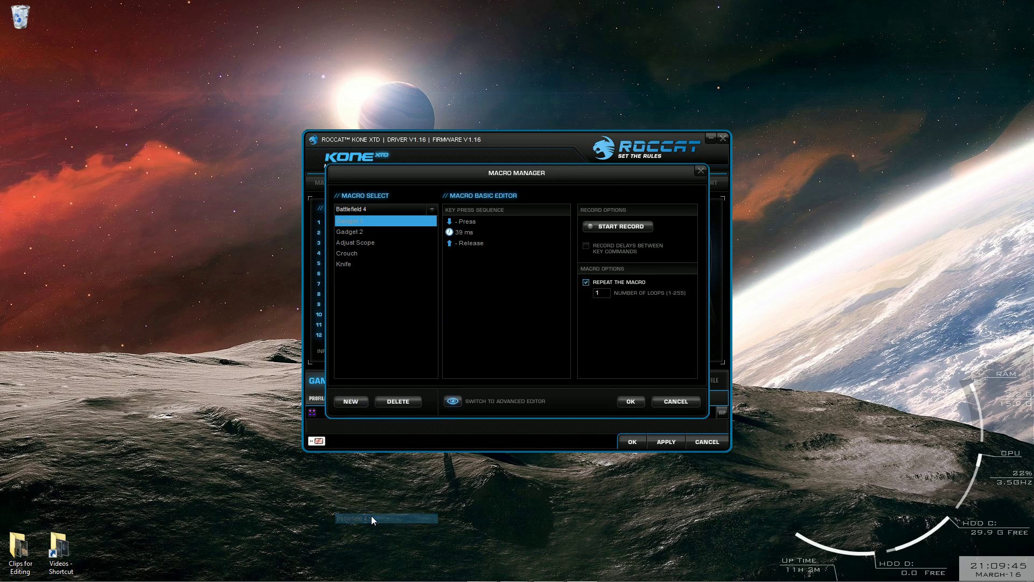
pyautogui.click(360, 232)
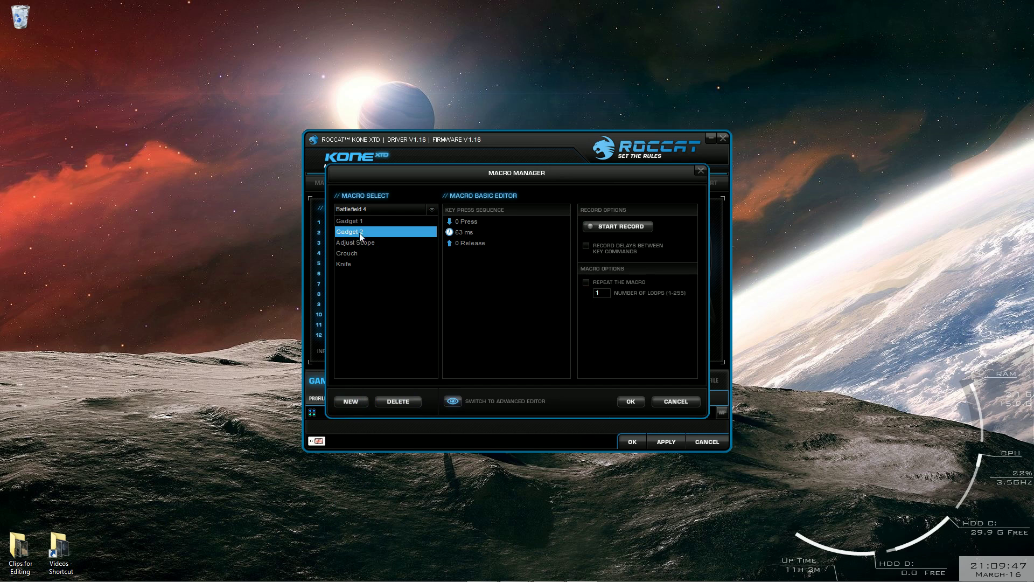
pyautogui.click(356, 243)
pyautogui.click(354, 255)
pyautogui.press('Down')
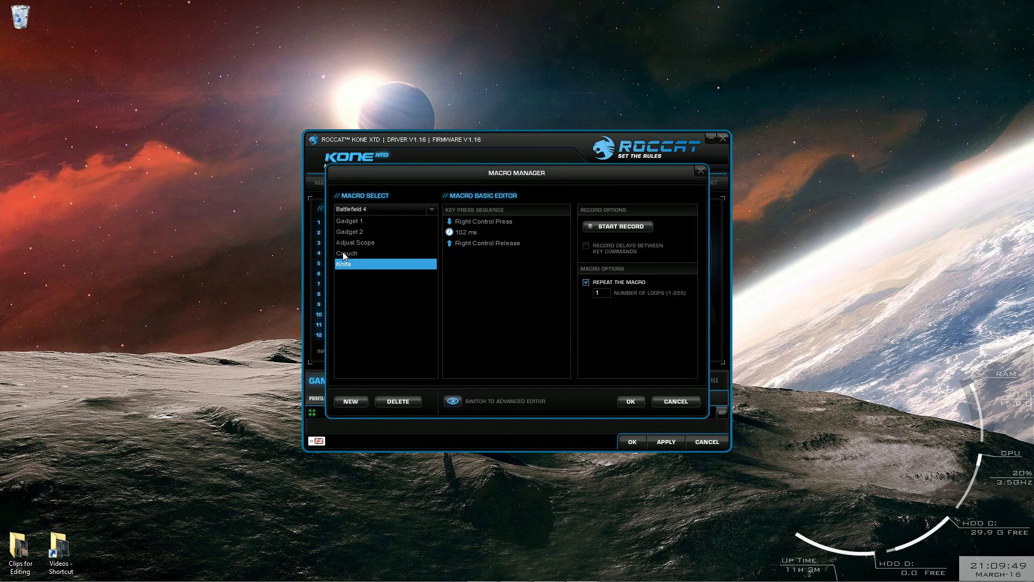
pyautogui.press('Up')
pyautogui.press('Up')
pyautogui.press('Up')
pyautogui.press('Up')
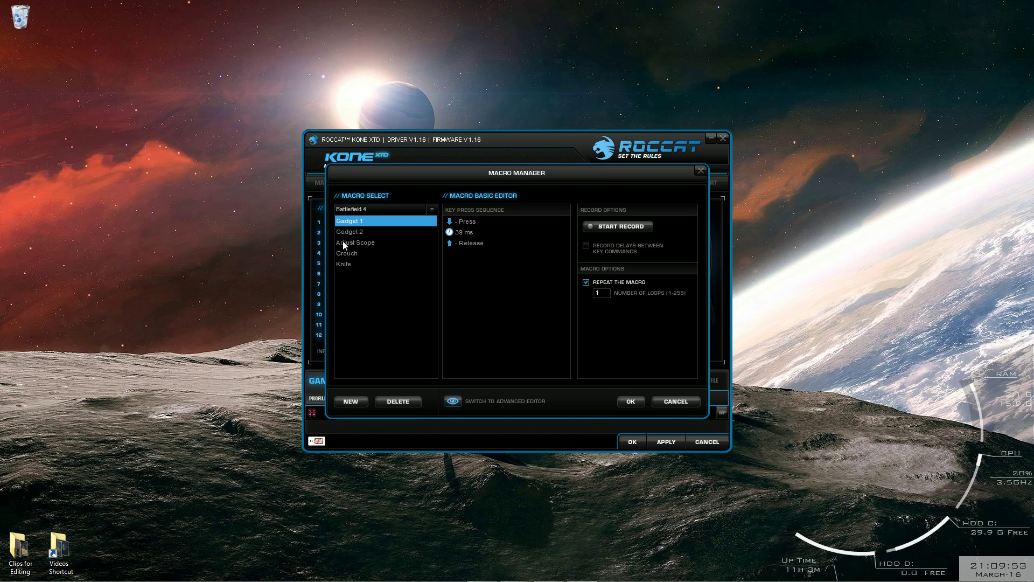
# Step: Review each macro's key sequence, including Knife's 102 ms Right Control tap, then add a blank macro
pyautogui.click(351, 231)
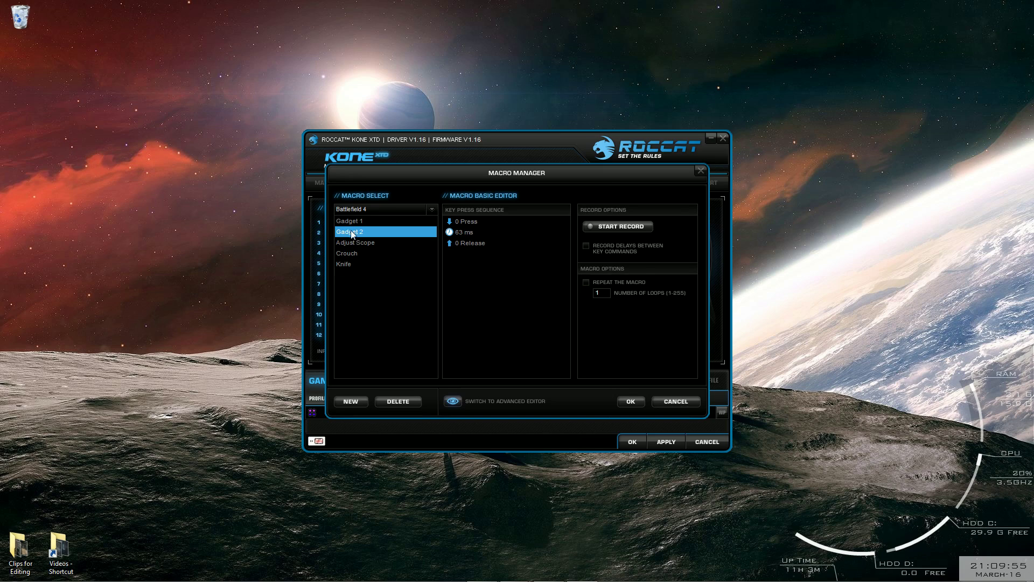
pyautogui.click(349, 242)
pyautogui.click(348, 253)
pyautogui.click(347, 264)
pyautogui.click(350, 221)
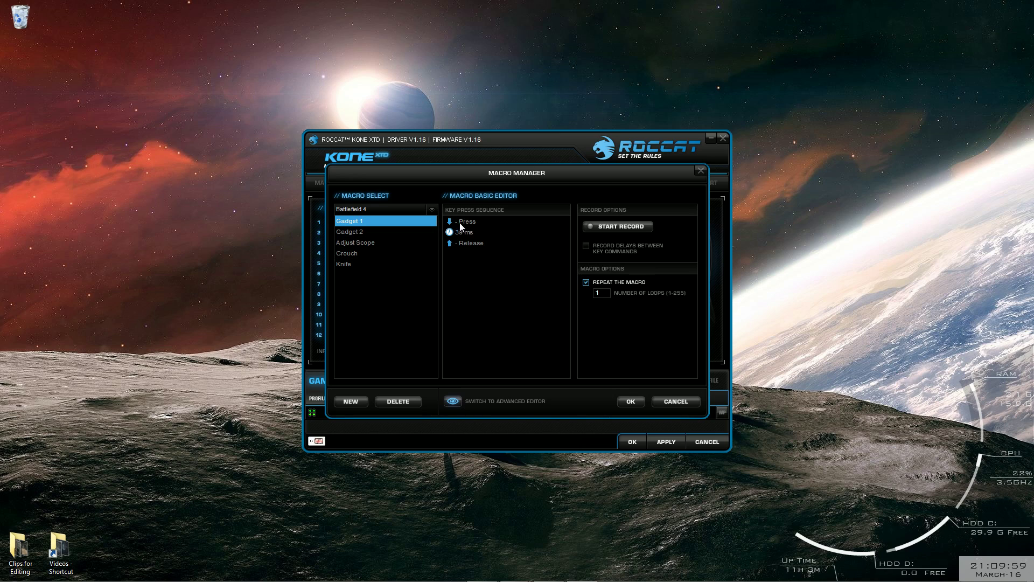
pyautogui.click(362, 234)
pyautogui.click(358, 243)
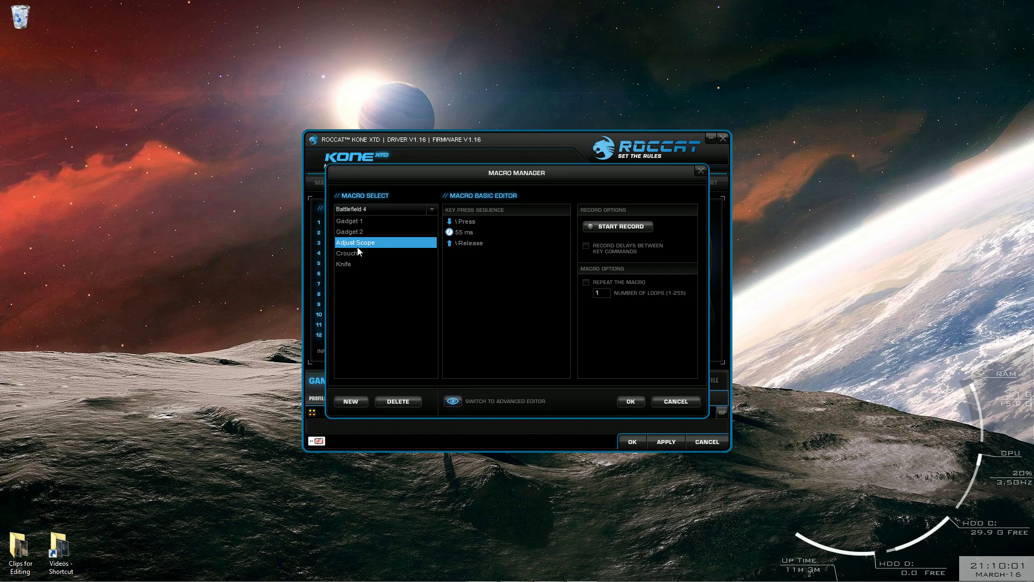
pyautogui.click(367, 253)
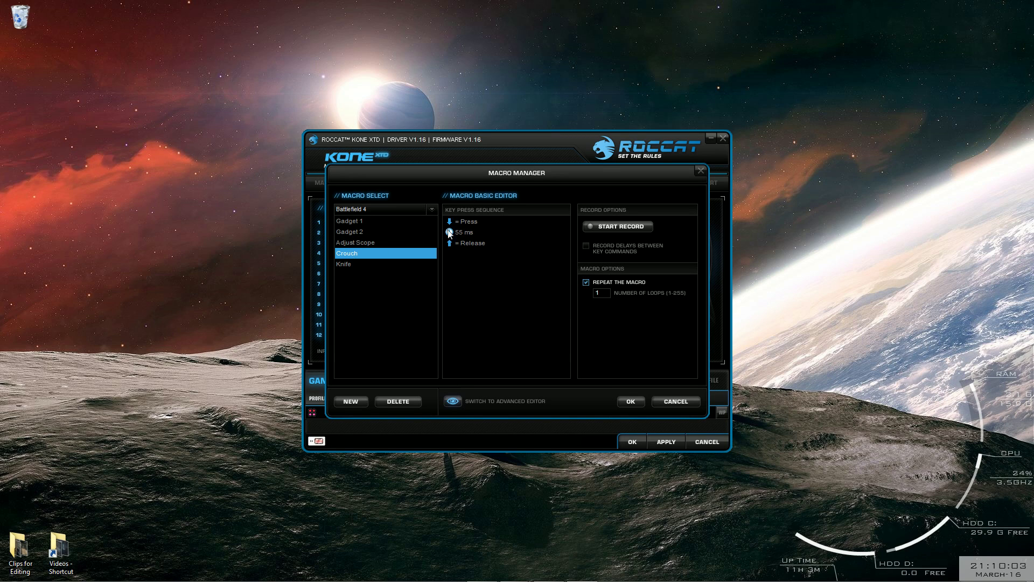
pyautogui.click(343, 264)
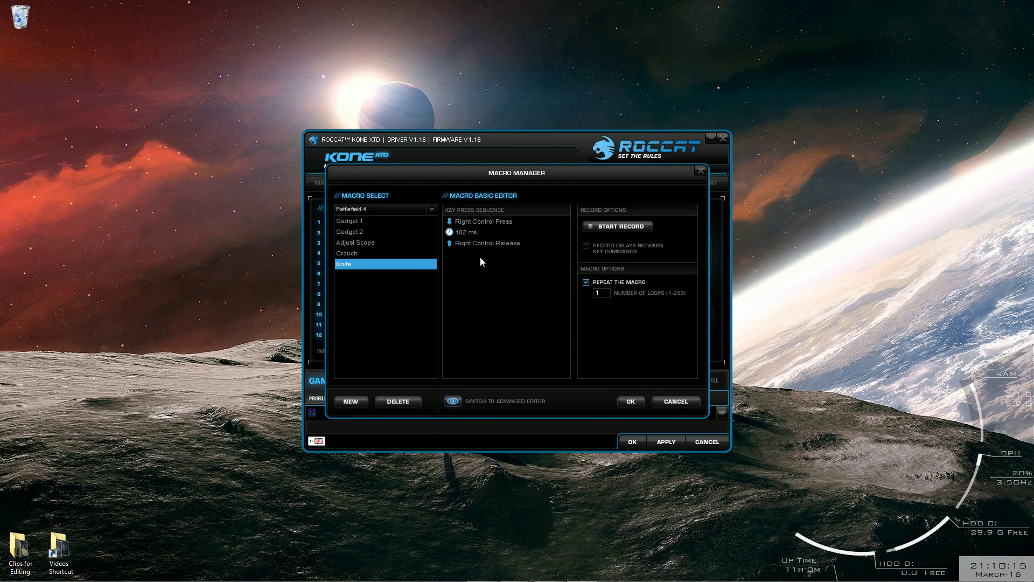
pyautogui.click(351, 402)
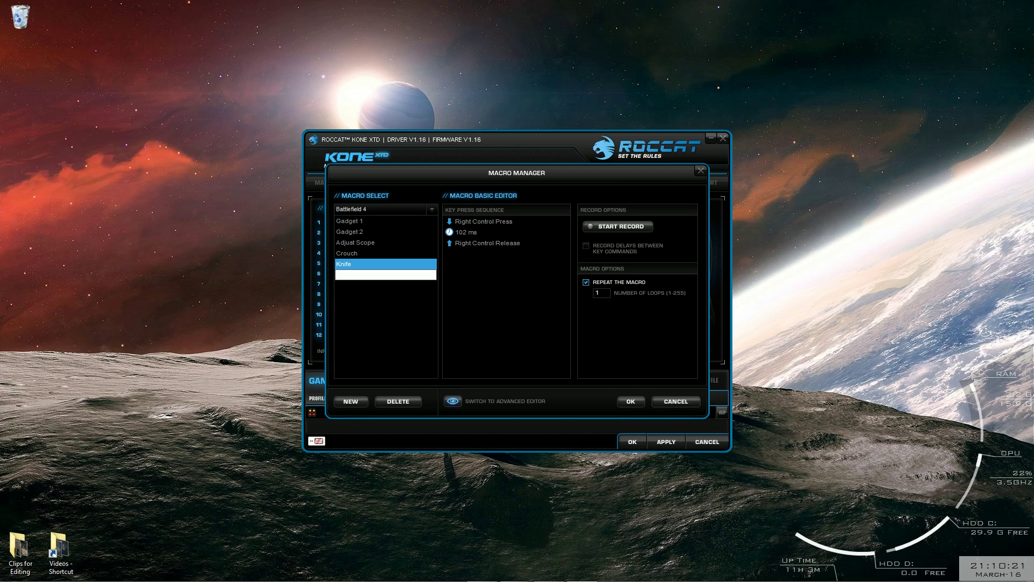
# Step: Name the new macro 'new layout' and give it a lengthened ; key event in the advanced editor
pyautogui.write('new layout')
pyautogui.click(375, 339)
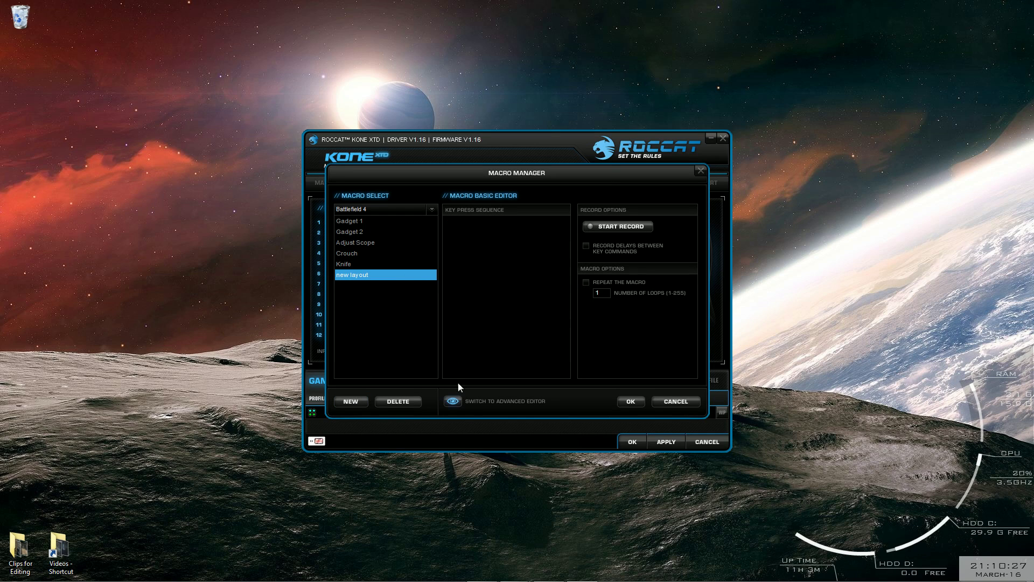
pyautogui.click(454, 403)
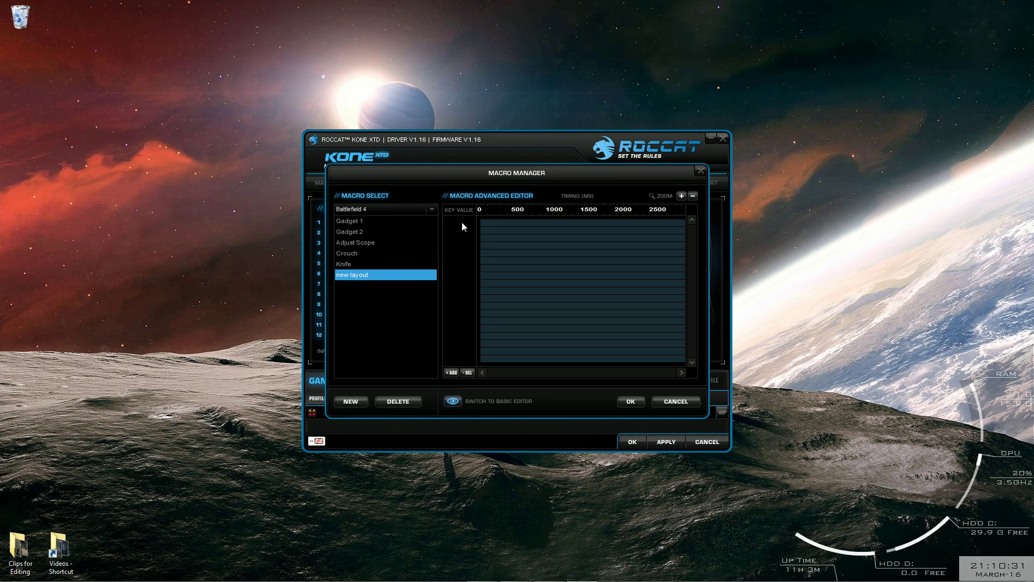
pyautogui.click(452, 372)
pyautogui.press(';')
pyautogui.moveTo(481, 221); pyautogui.dragTo(487, 221)
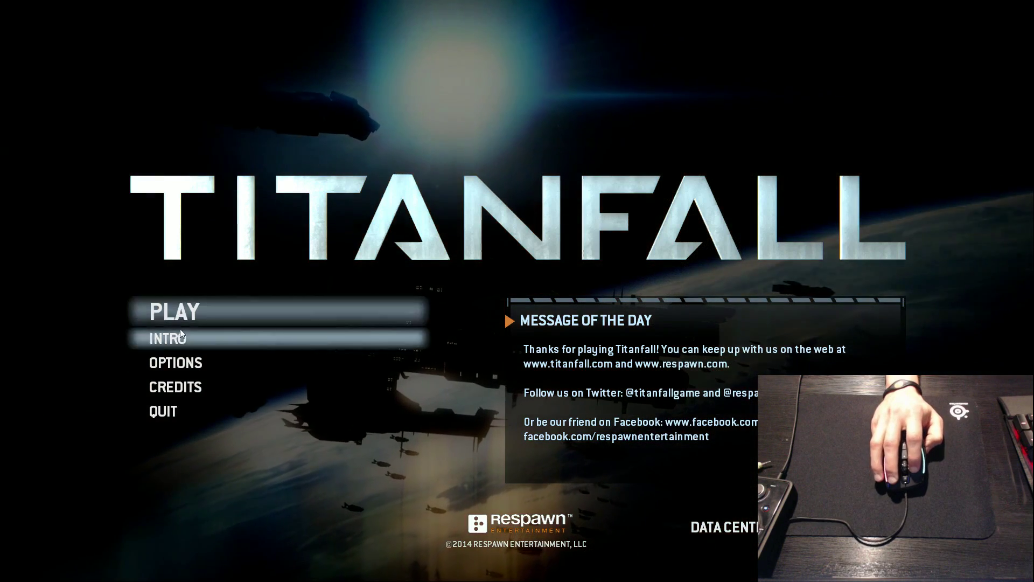
# Step: Go from Options through Mouse / Keyboard Settings to Key Bindings, showing Fire, Aim and Melee bindings
pyautogui.click(174, 363)
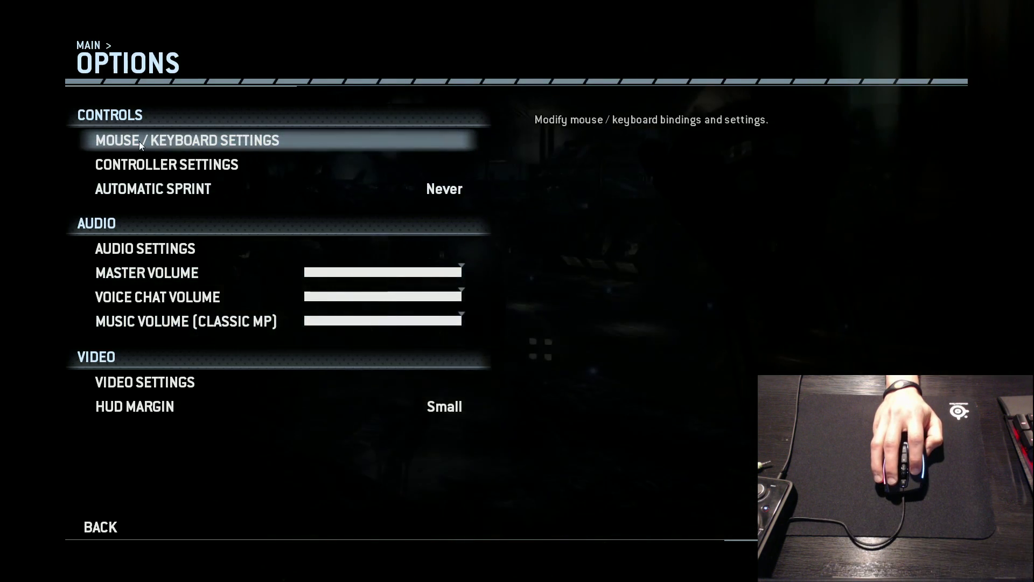
pyautogui.click(139, 141)
pyautogui.click(139, 141)
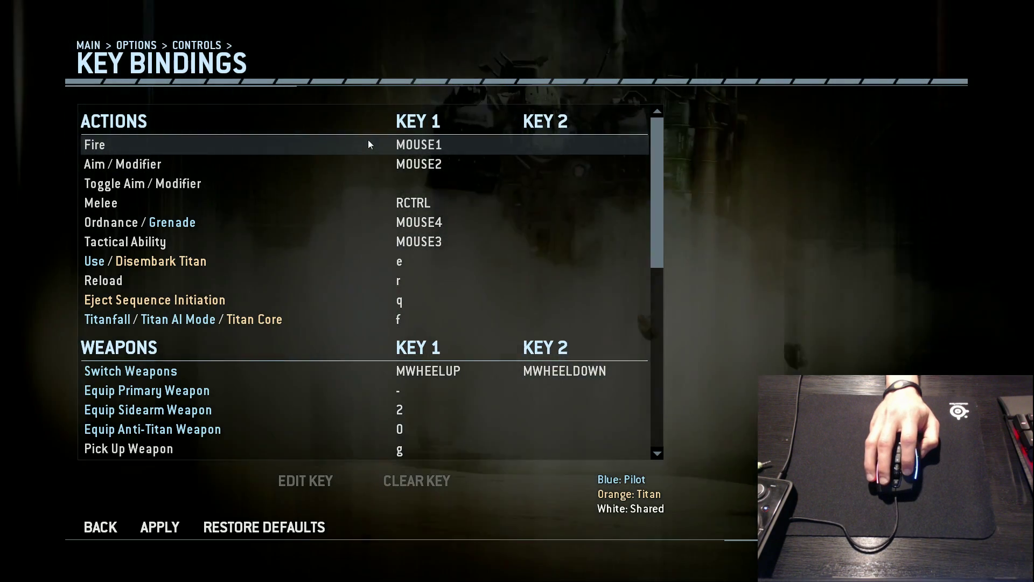
pyautogui.press('Down')
pyautogui.press('Down')
pyautogui.click(314, 390)
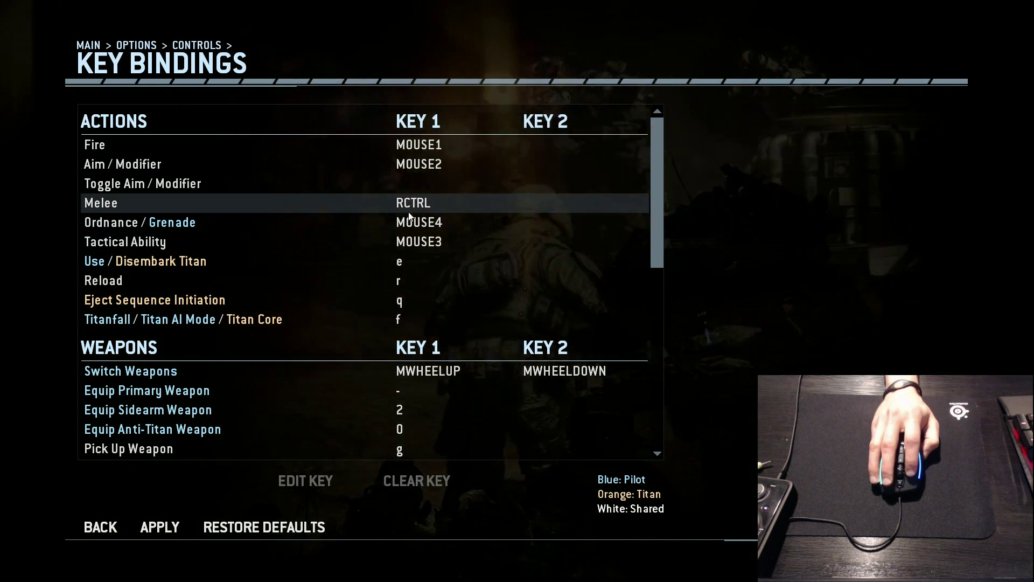
# Step: Clear Melee's RCTRL binding and start assigning it a new key
pyautogui.click(407, 205)
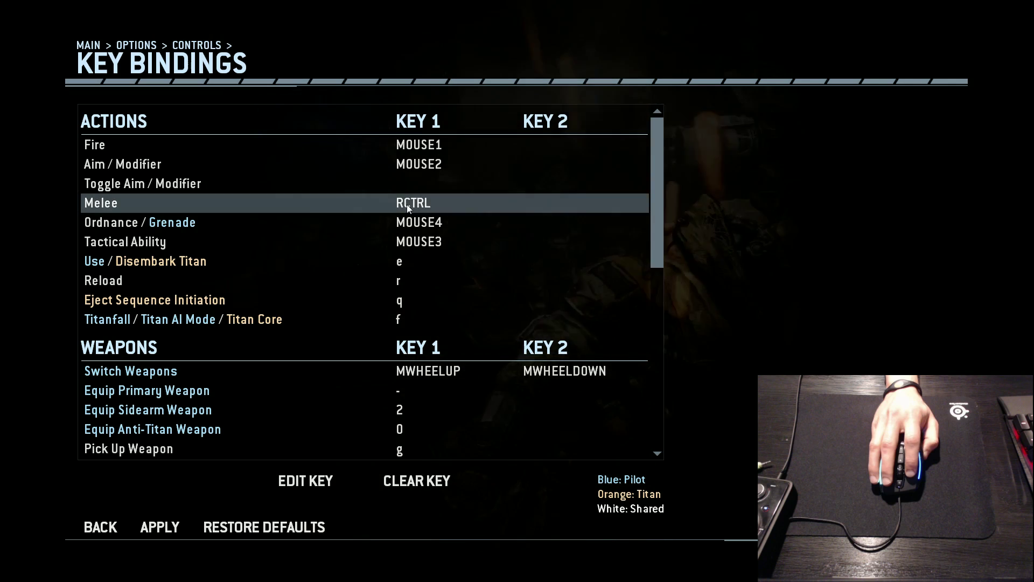
pyautogui.click(416, 481)
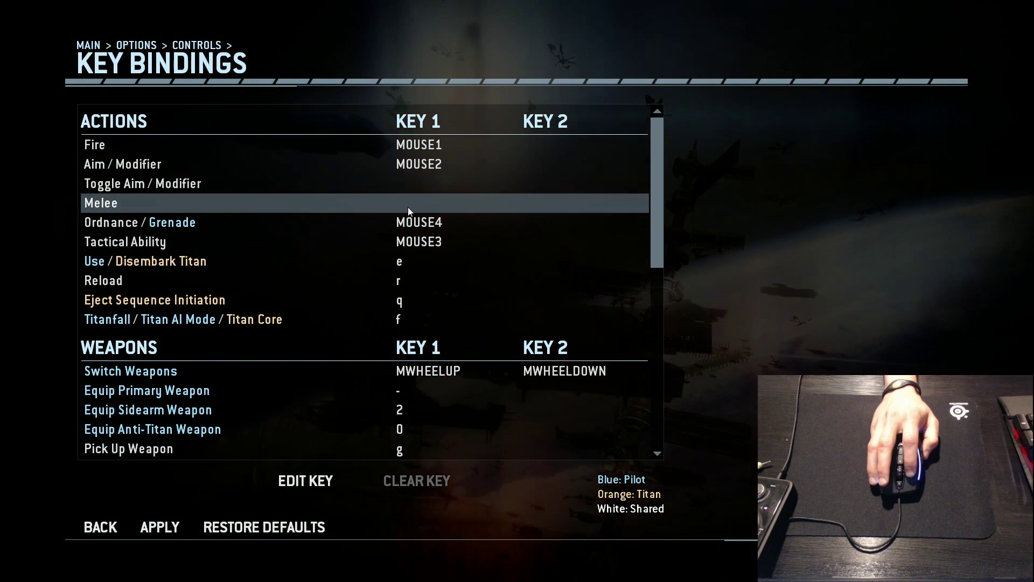
pyautogui.click(301, 480)
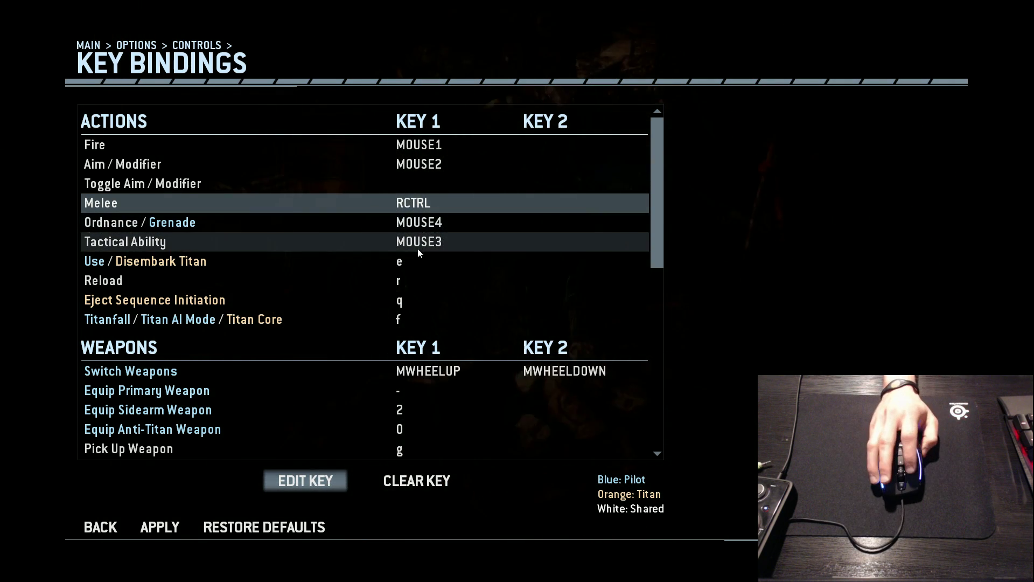
pyautogui.scroll(-2, 423, 294)
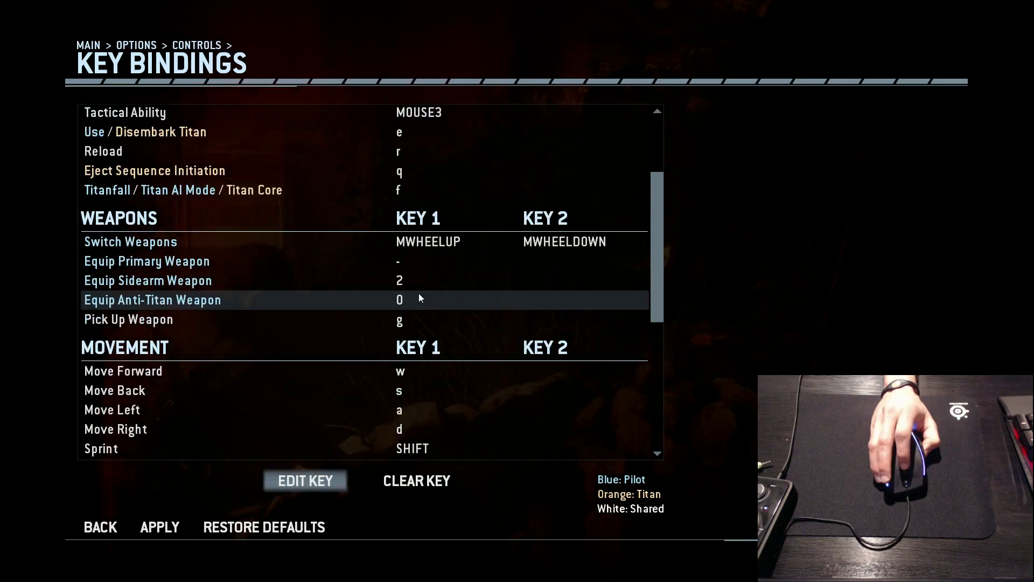
pyautogui.scroll(-1, 419, 296)
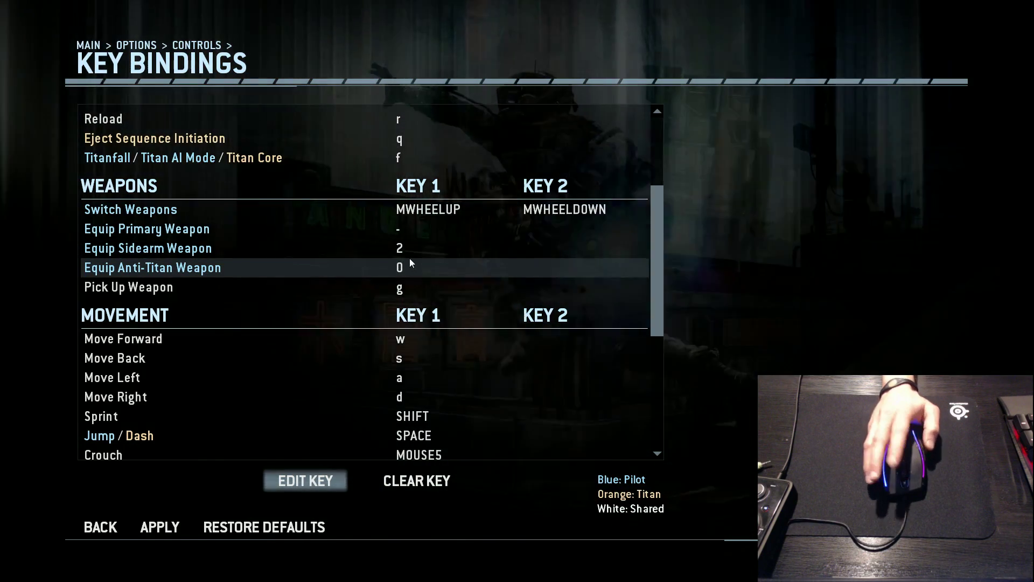
pyautogui.scroll(5, 373, 268)
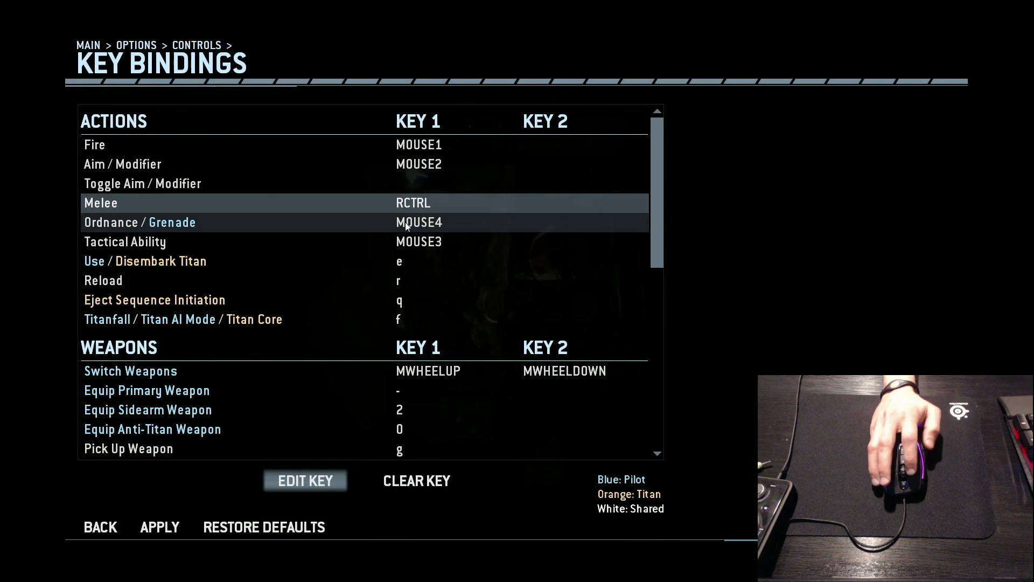
pyautogui.click(408, 227)
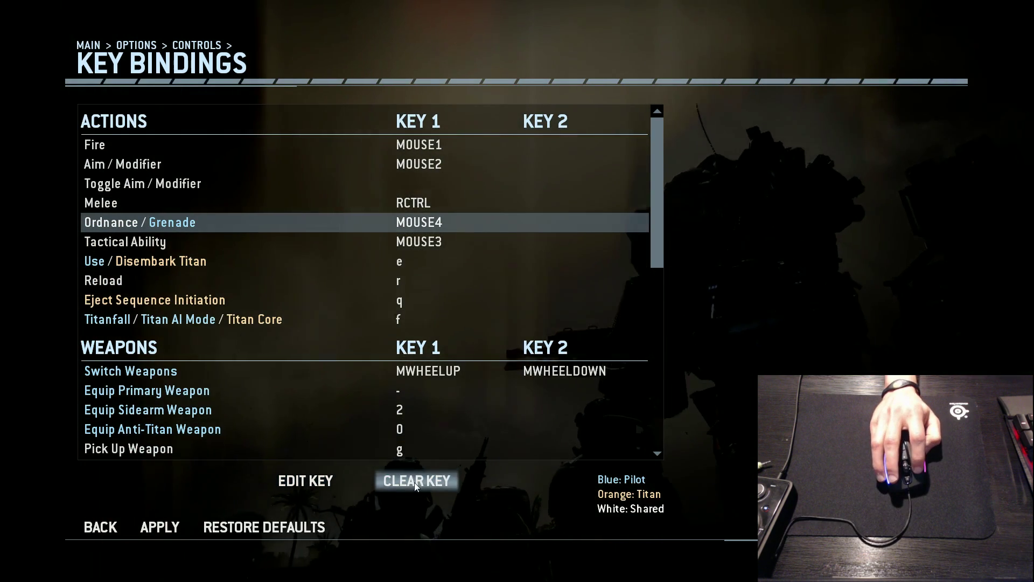
# Step: Clear the Ordnance / Grenade binding and assign it to MOUSE4
pyautogui.click(416, 481)
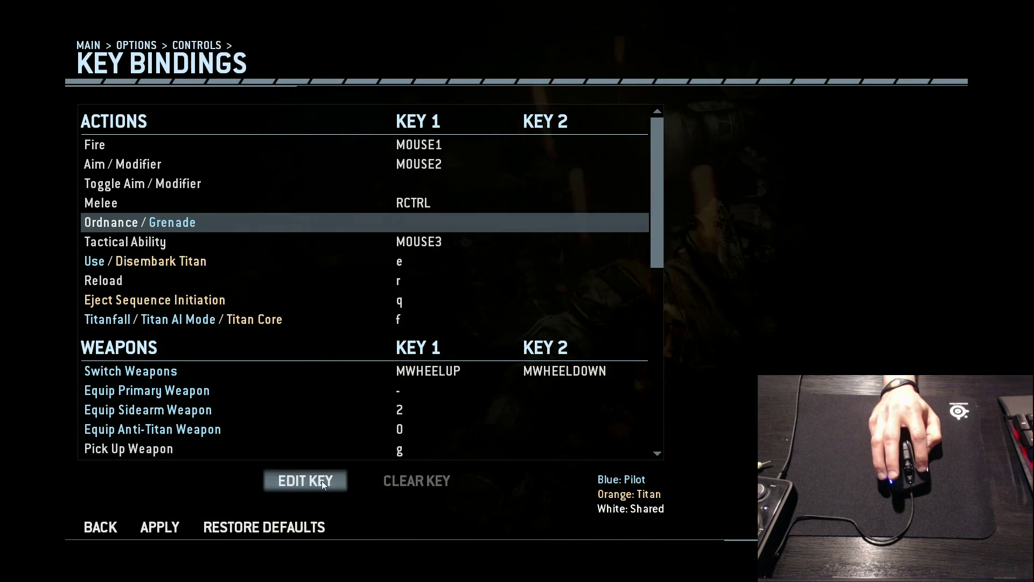
pyautogui.click(321, 481)
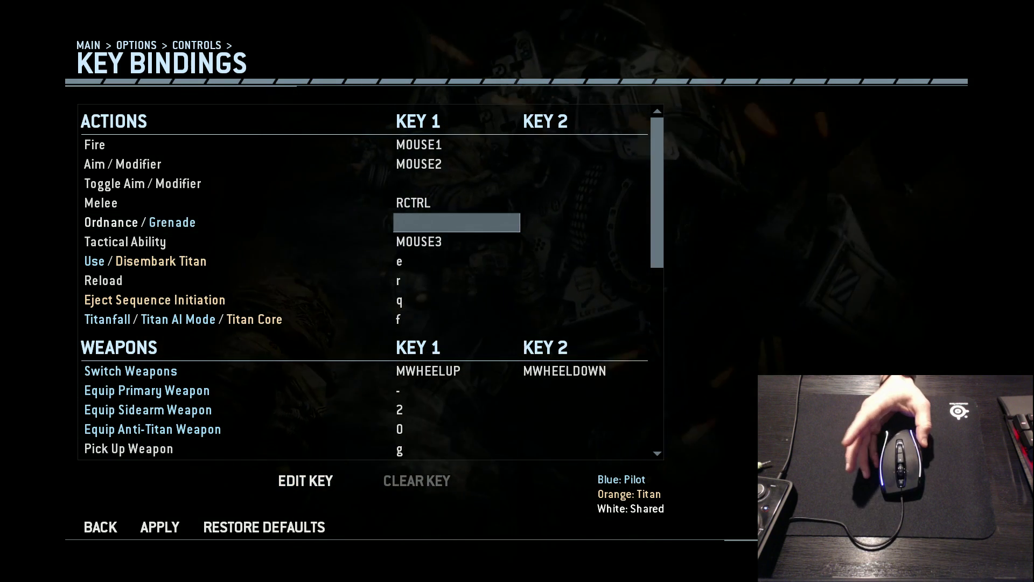
pyautogui.press('XF86Back')
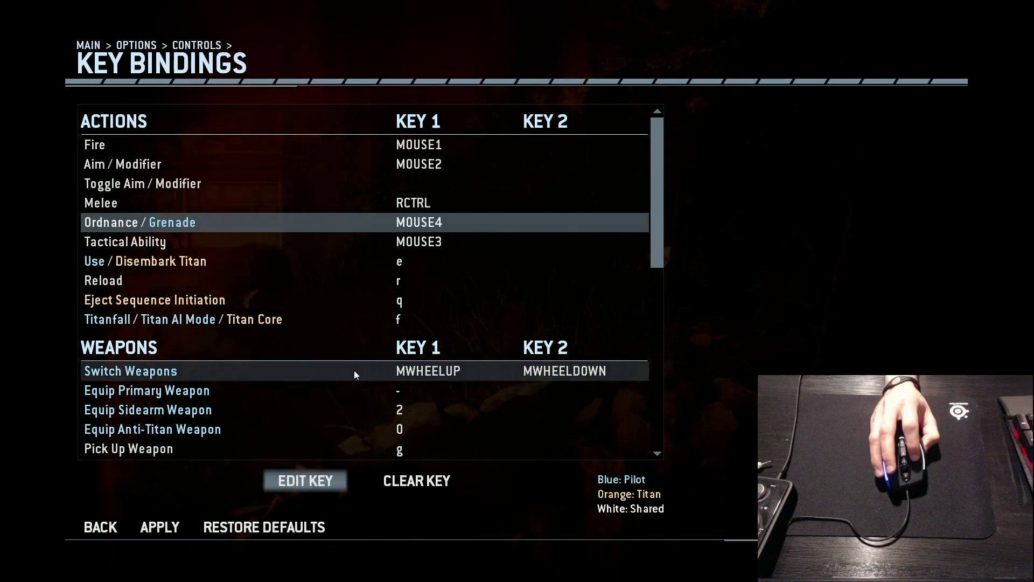
# Step: Bind the Reload action to the r key
pyautogui.scroll(-5, 409, 272)
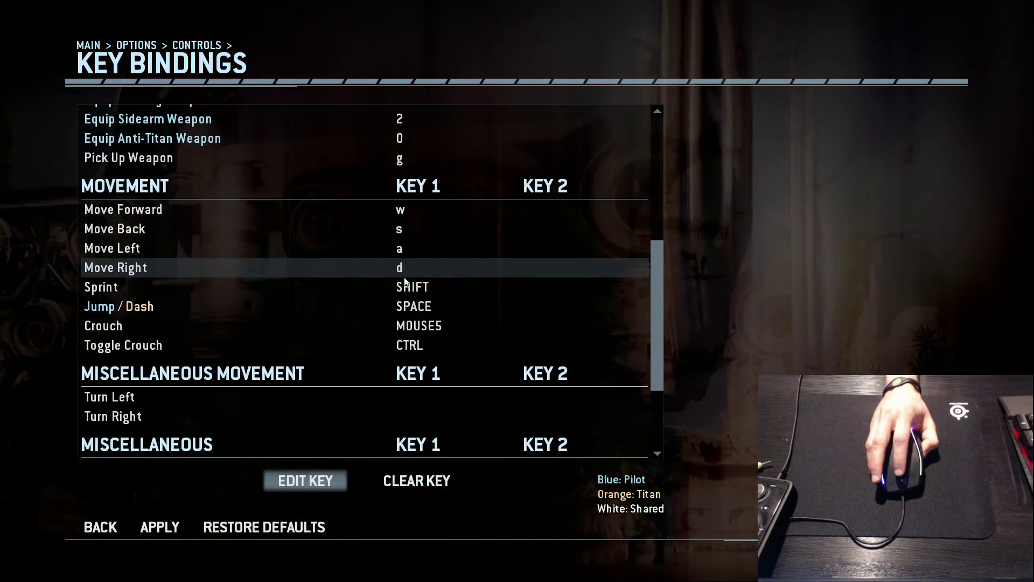
pyautogui.scroll(5, 404, 279)
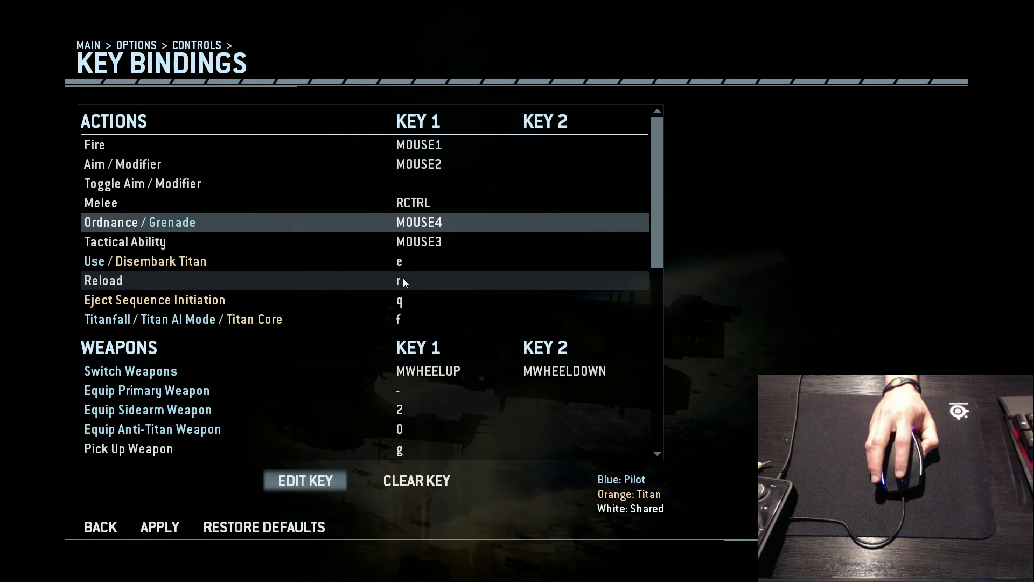
pyautogui.doubleClick(397, 277)
pyautogui.press('r')
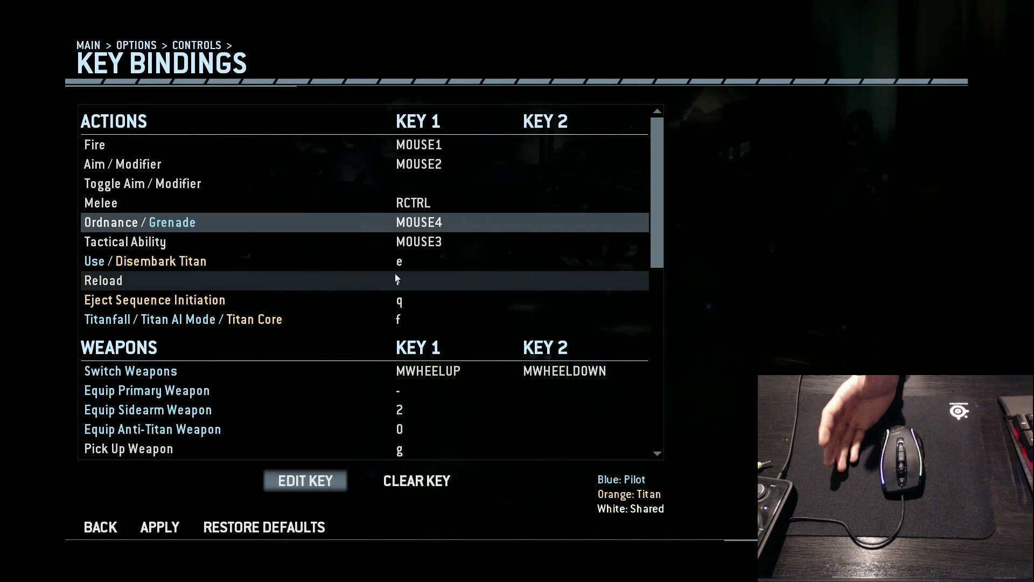